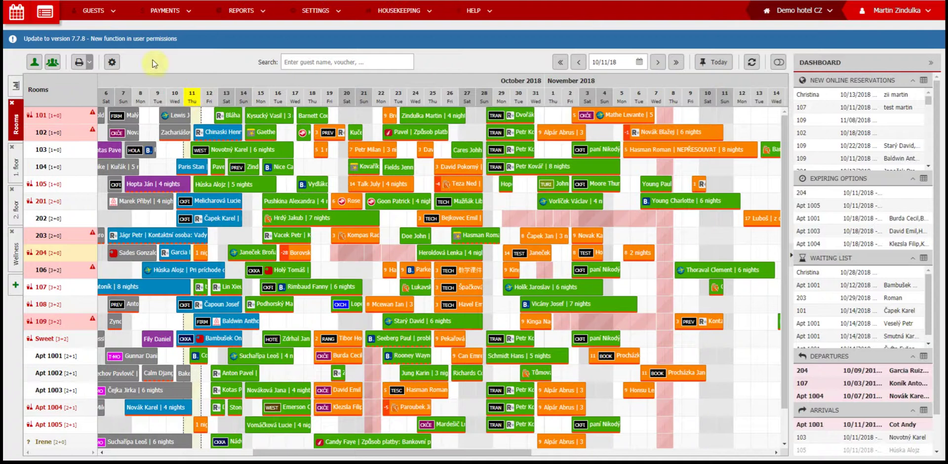
- Jump the calendar to 26 September 2018, shift it forward a few days and a month, then return to today
drag(340, 452, 297, 431)
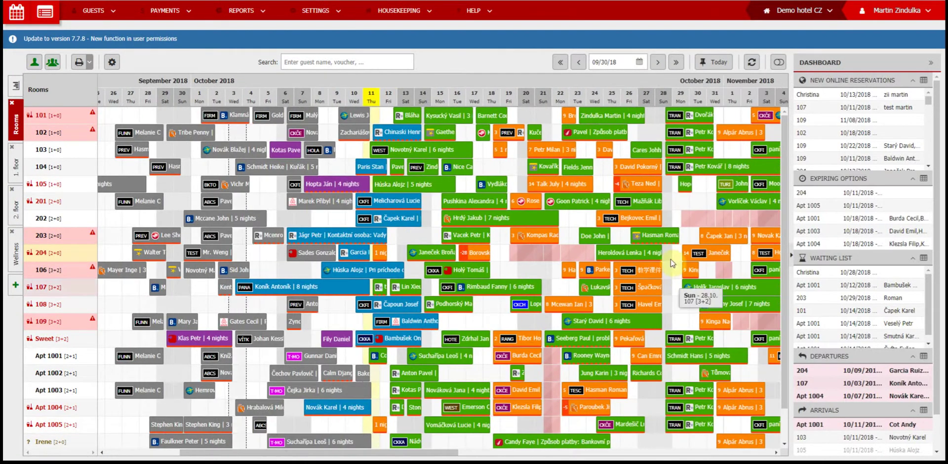
click(639, 63)
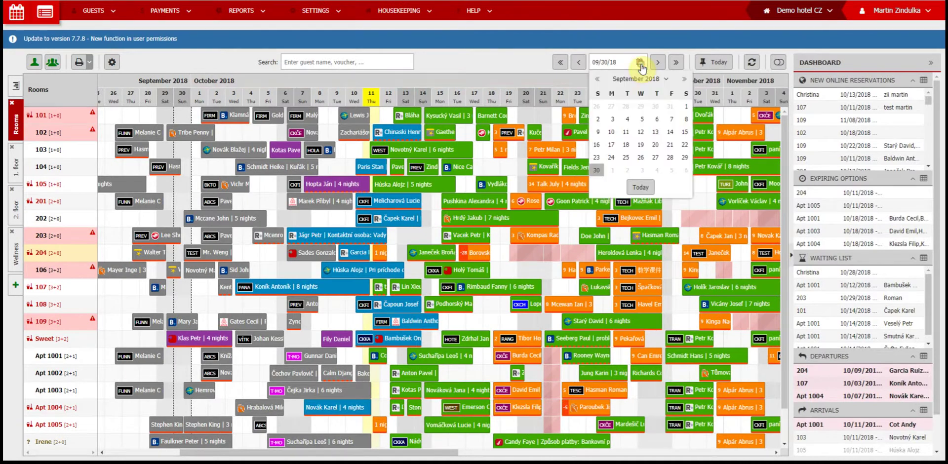
click(640, 157)
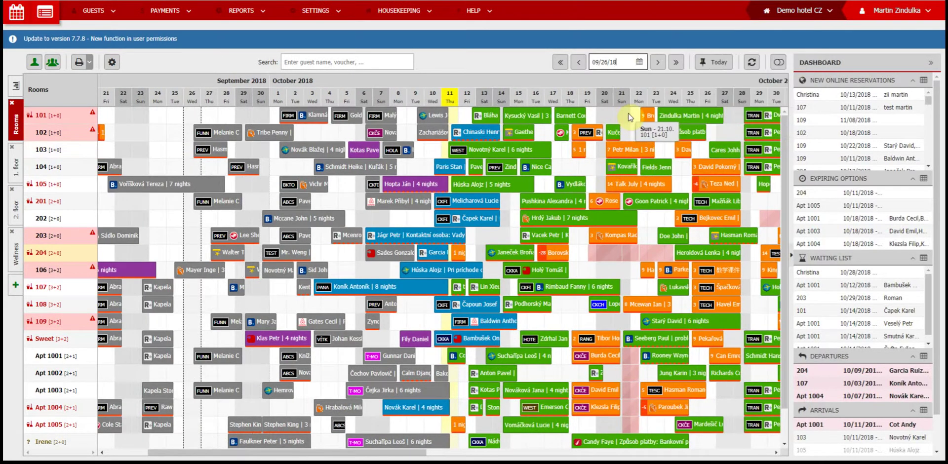
click(657, 63)
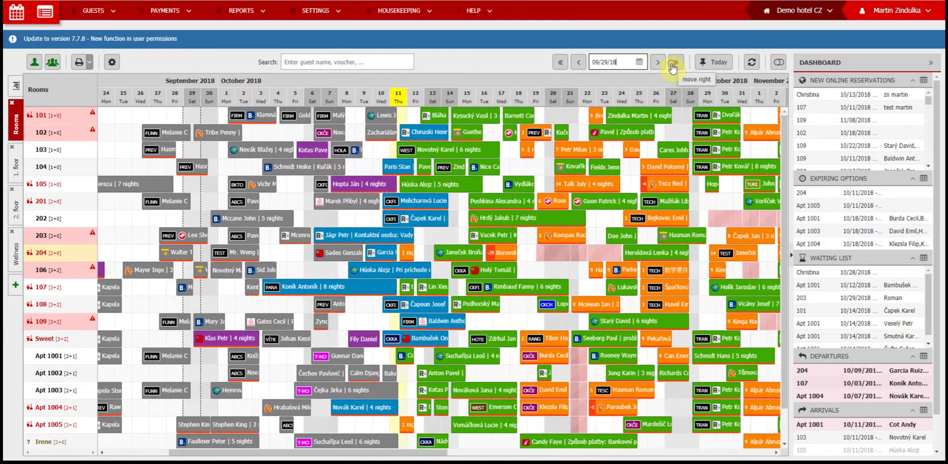
click(672, 64)
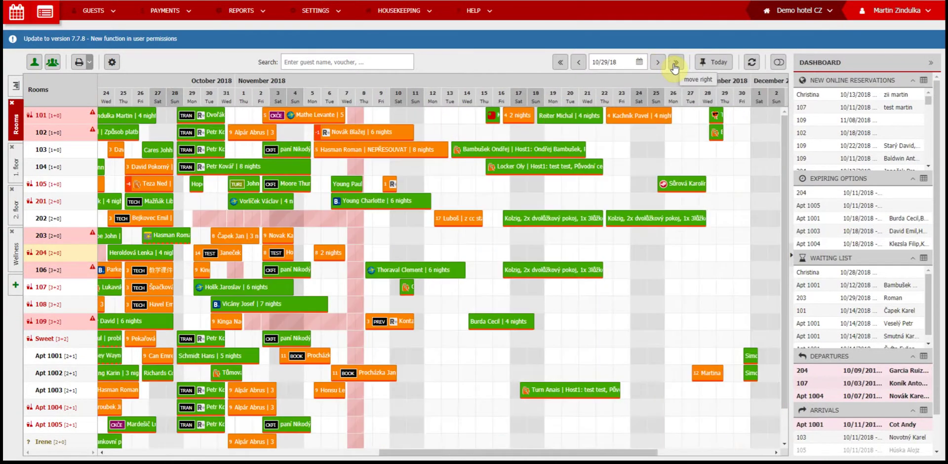
click(715, 67)
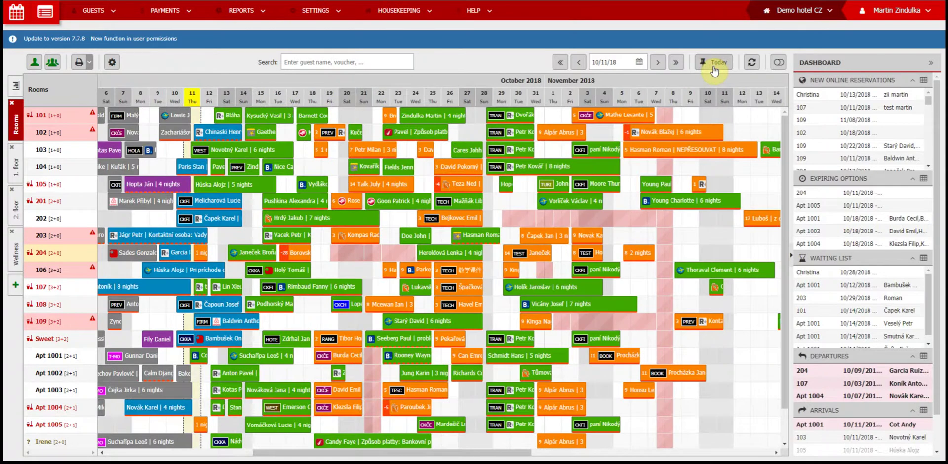
- Search by the guest's surname and go to their room 109 reservation for 10/02–10/05/2018
click(344, 61)
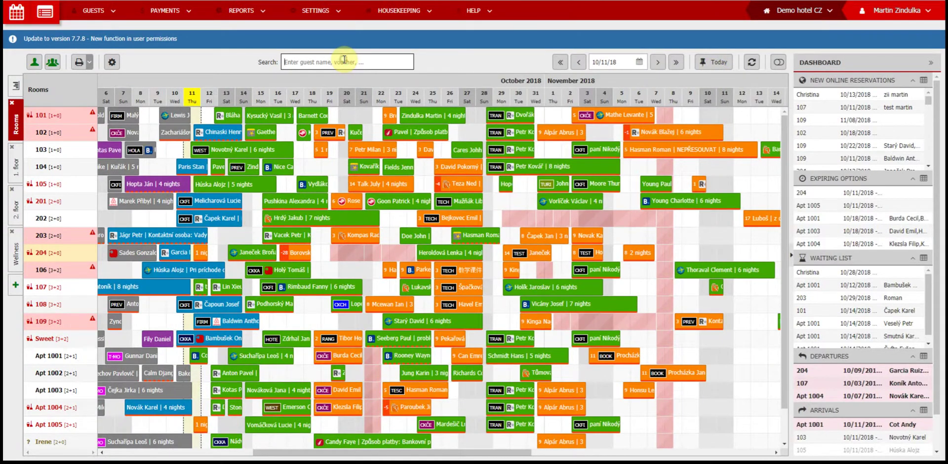
text(procházka)
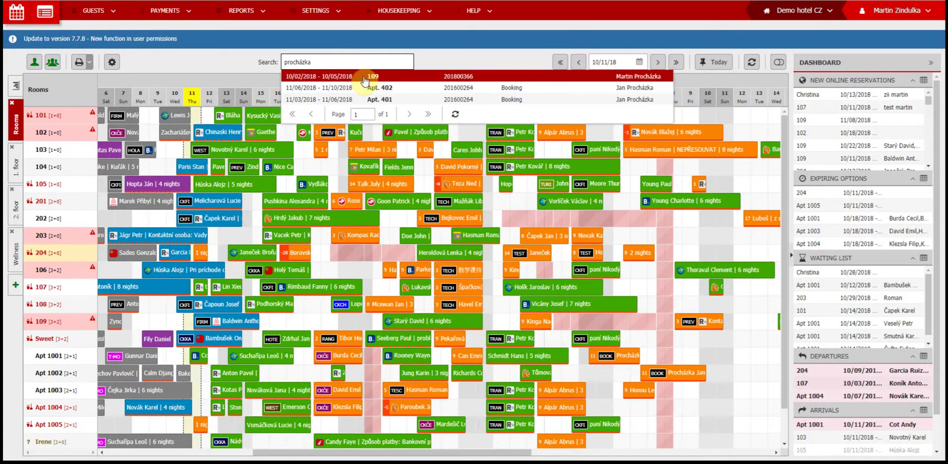
click(364, 77)
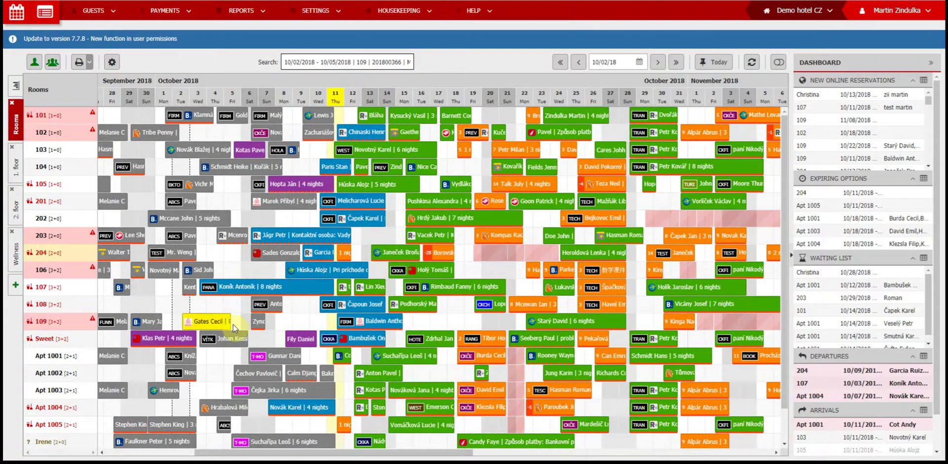
- Highlight a room 109 booking and widen the dashboard panel beside the calendar
click(903, 162)
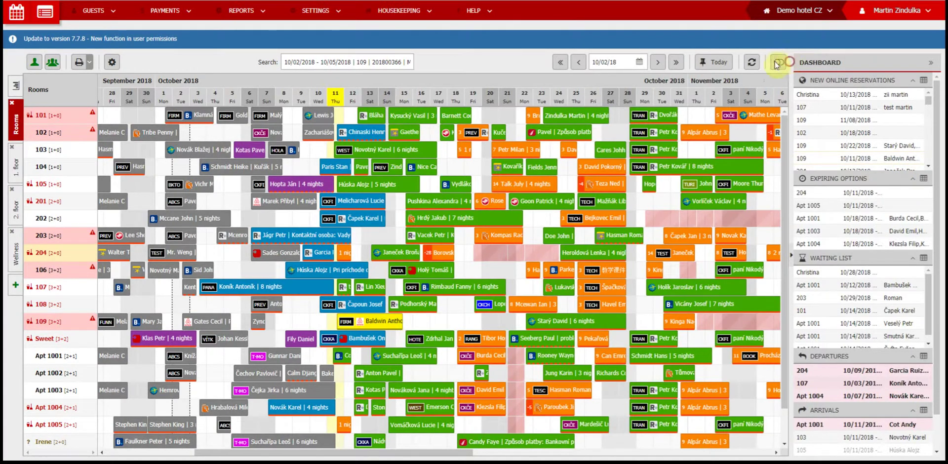
drag(788, 62, 743, 62)
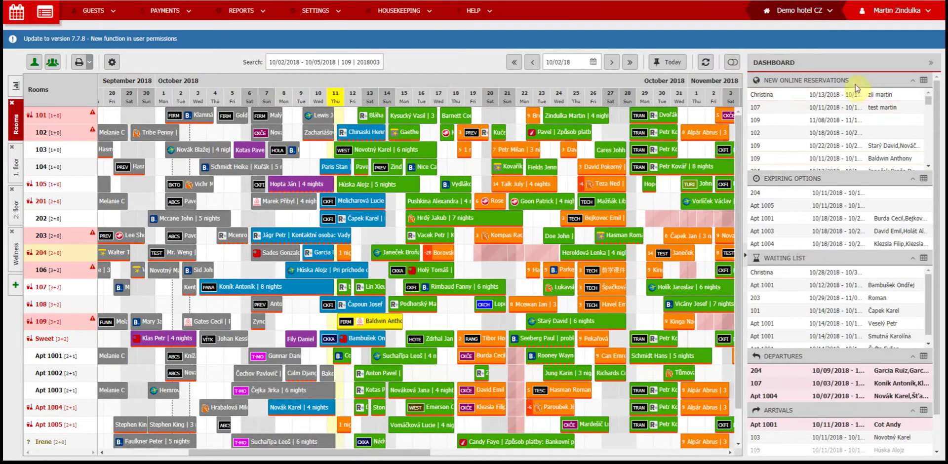
scroll(902, 110, down, 1)
scroll(903, 114, down, 2)
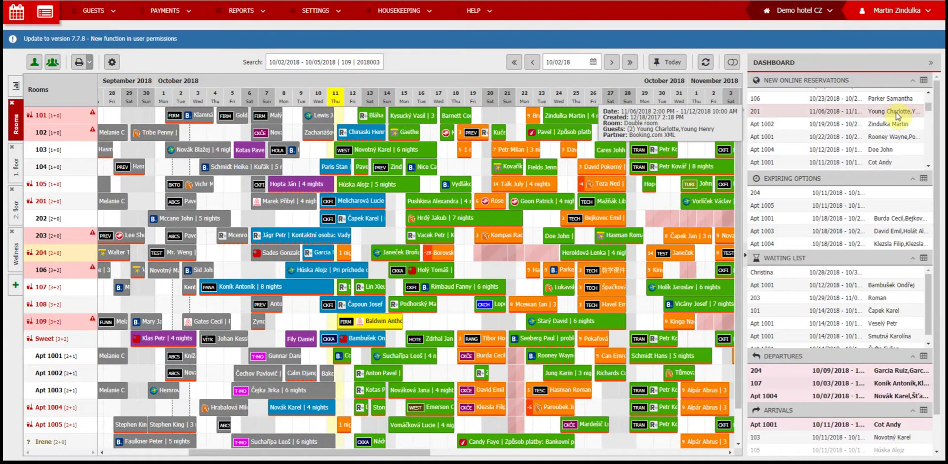
- Review guest names and dates in the dashboard lists, then collapse the dashboard panel
mouse_move(878, 207)
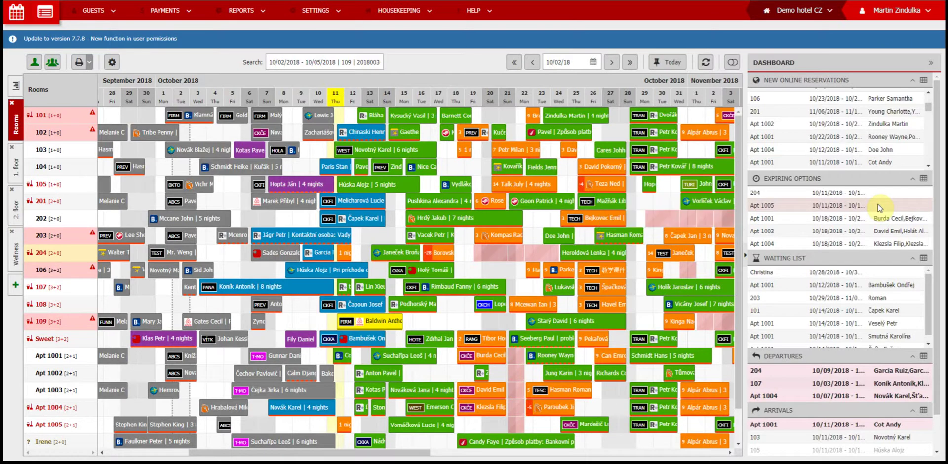
mouse_move(867, 278)
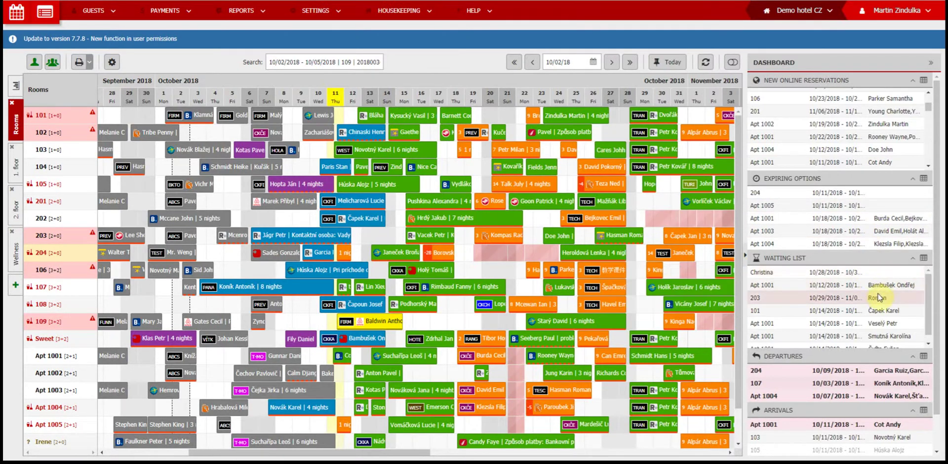
mouse_move(902, 323)
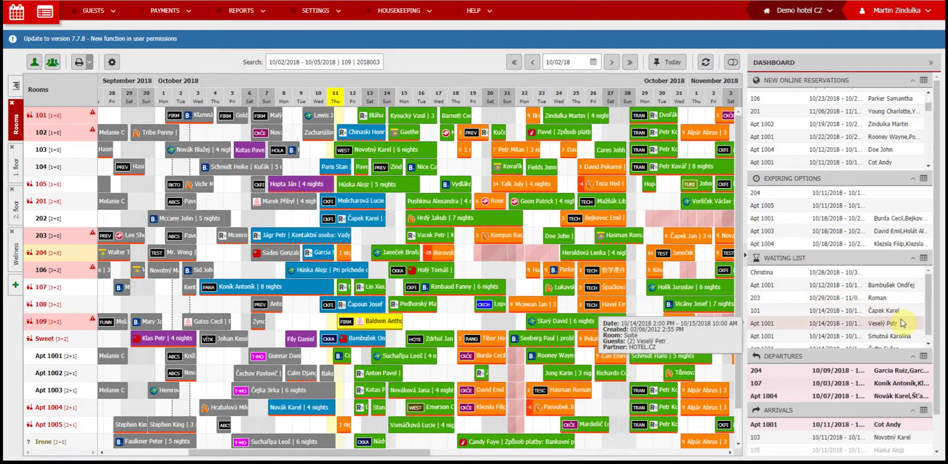
scroll(898, 435, down, 2)
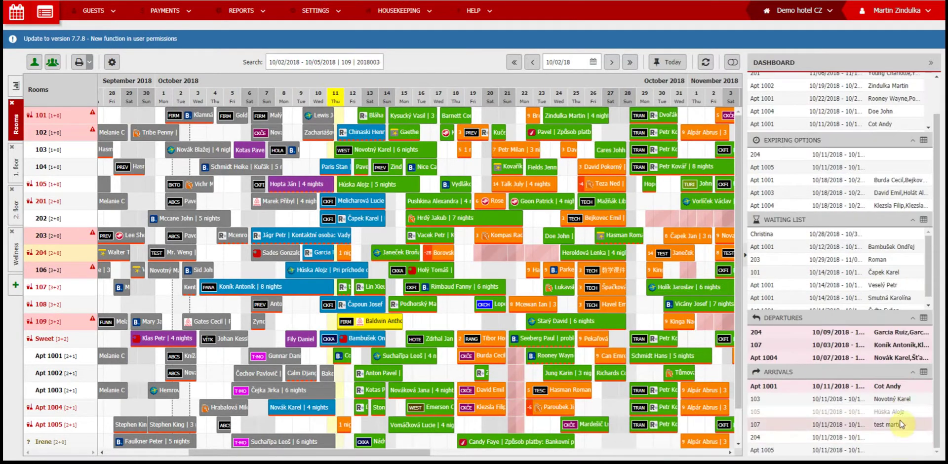
mouse_move(901, 410)
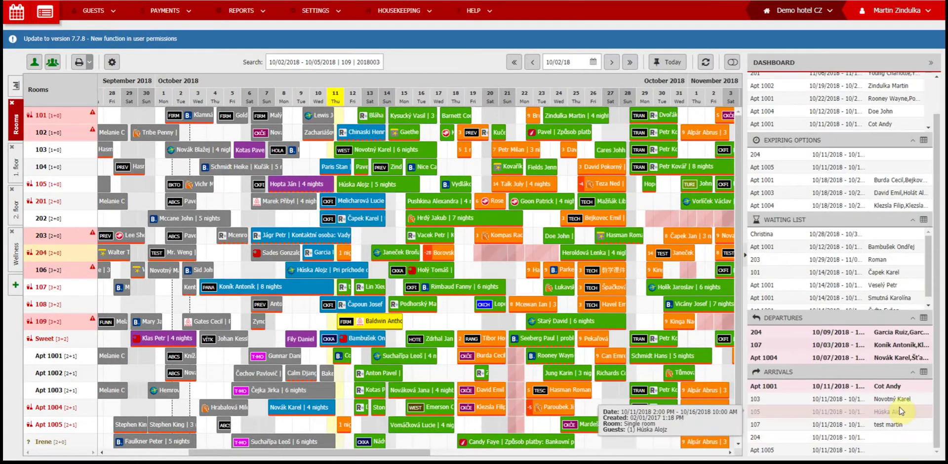
click(931, 65)
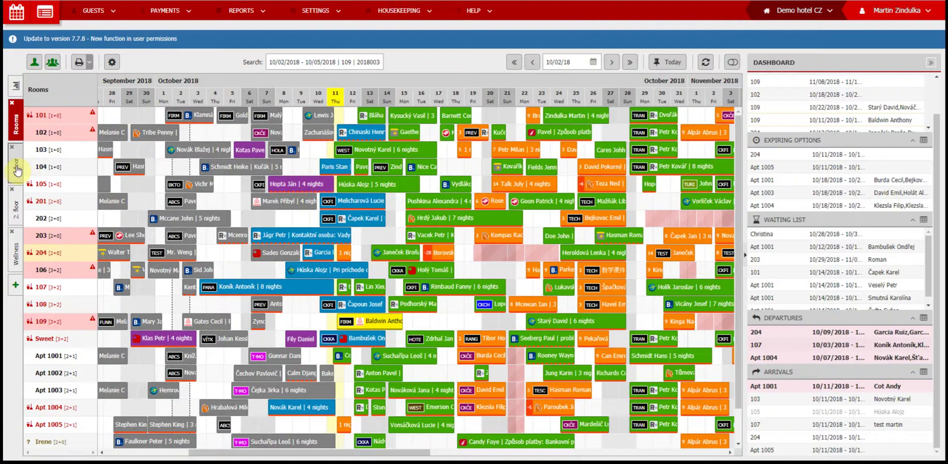
- Show only the 1. floor rooms, then the 2. floor rooms, then all rooms again
click(17, 170)
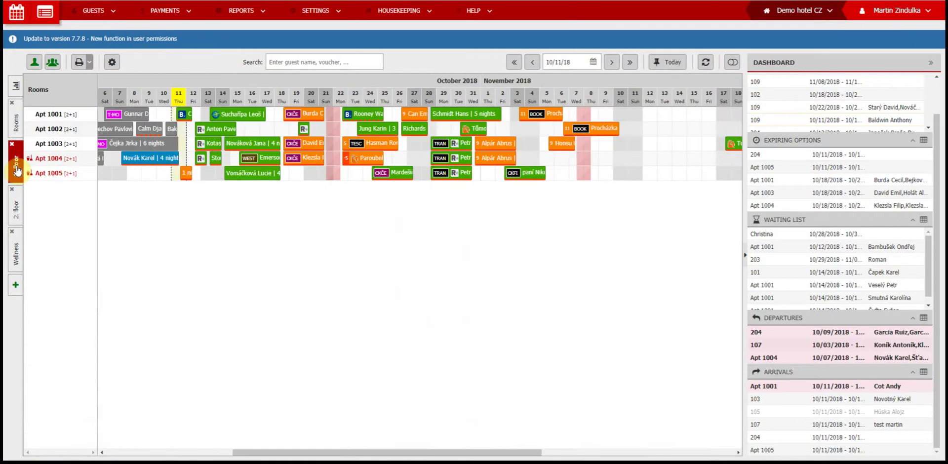
click(16, 209)
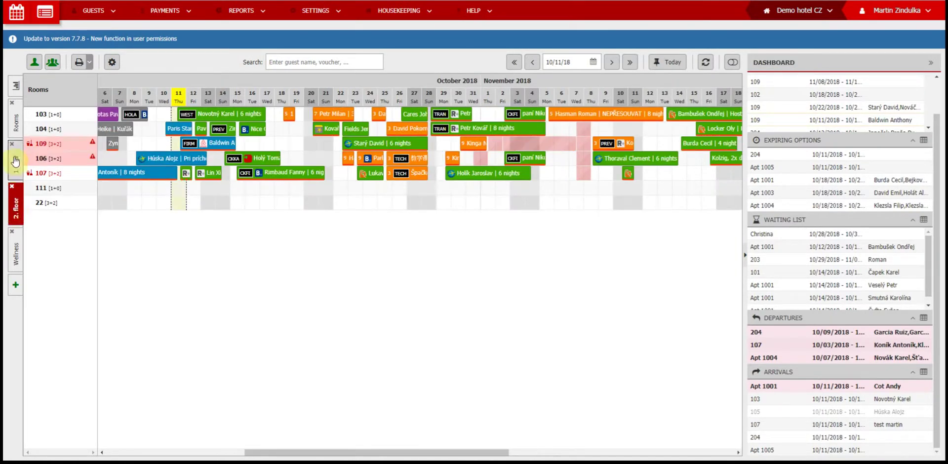
click(17, 128)
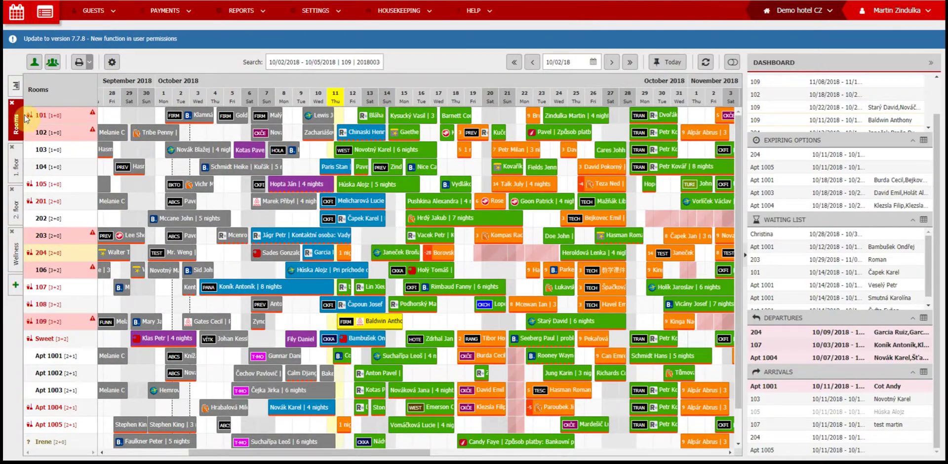
- View availability by room type, read and close the 7.7.8 update notes, then return to the room grid
click(15, 86)
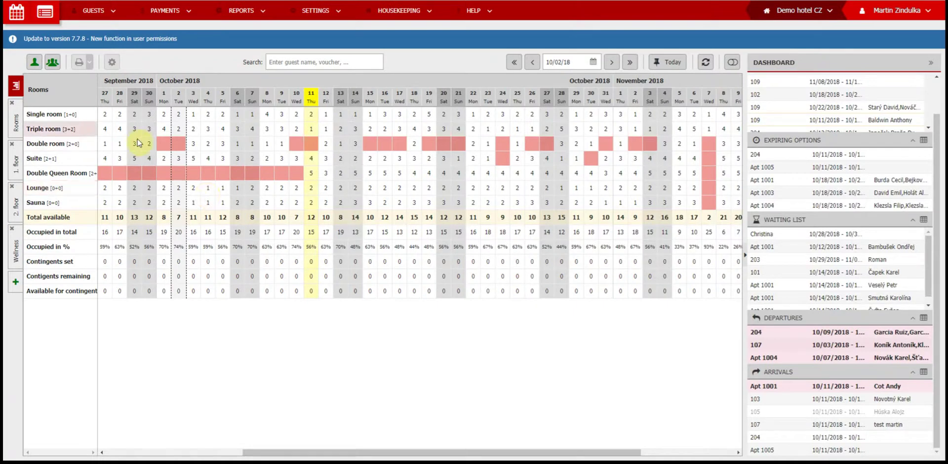
click(187, 44)
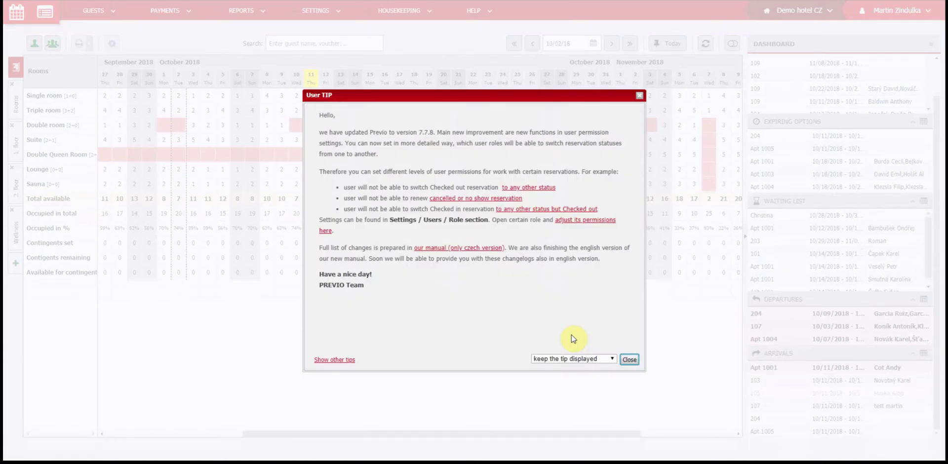
click(629, 359)
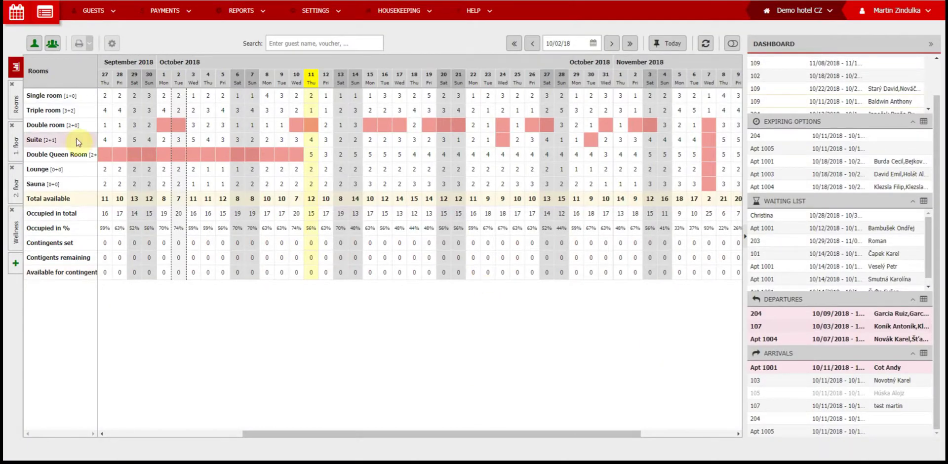
click(14, 101)
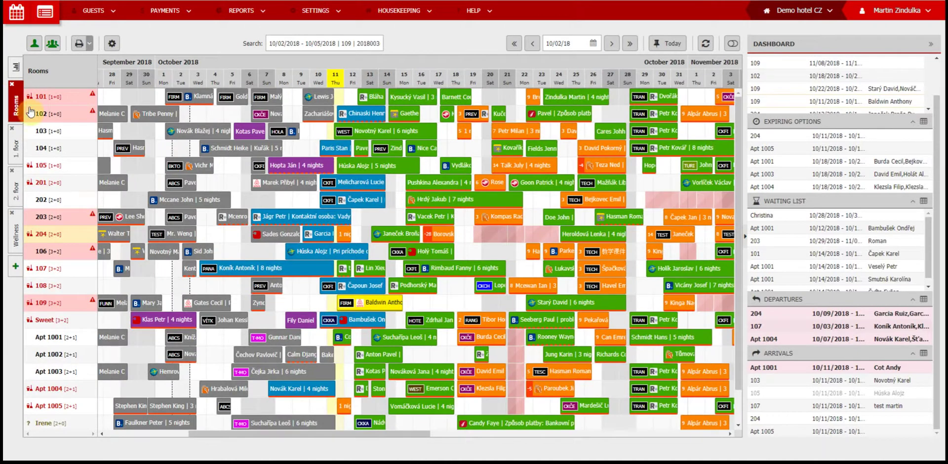
click(47, 132)
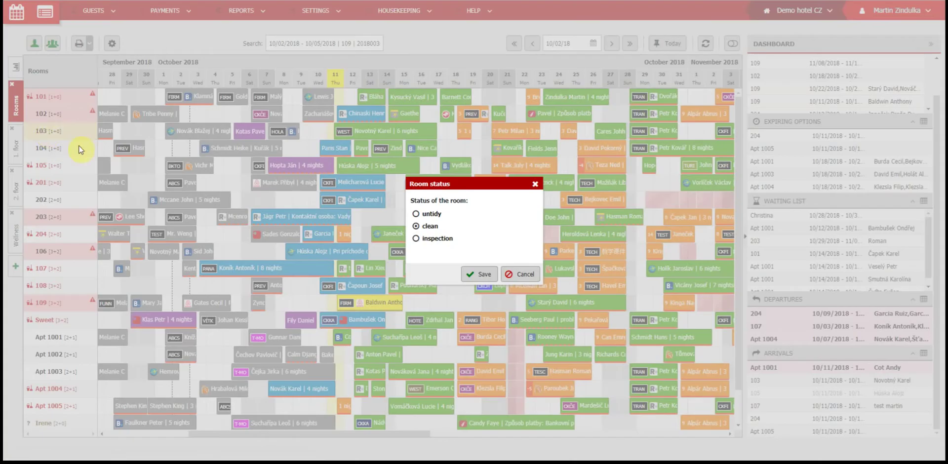
click(520, 273)
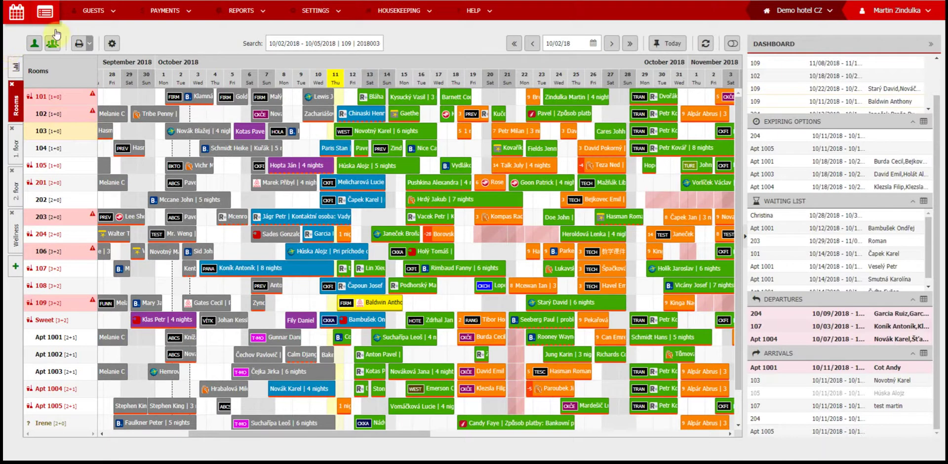
- Open the Reservations List and collapse then re-expand its Filters panel
click(53, 15)
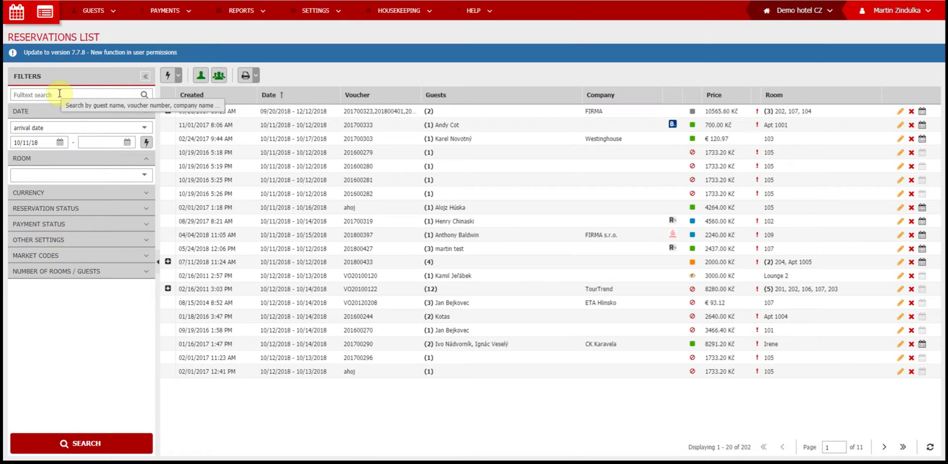
click(145, 76)
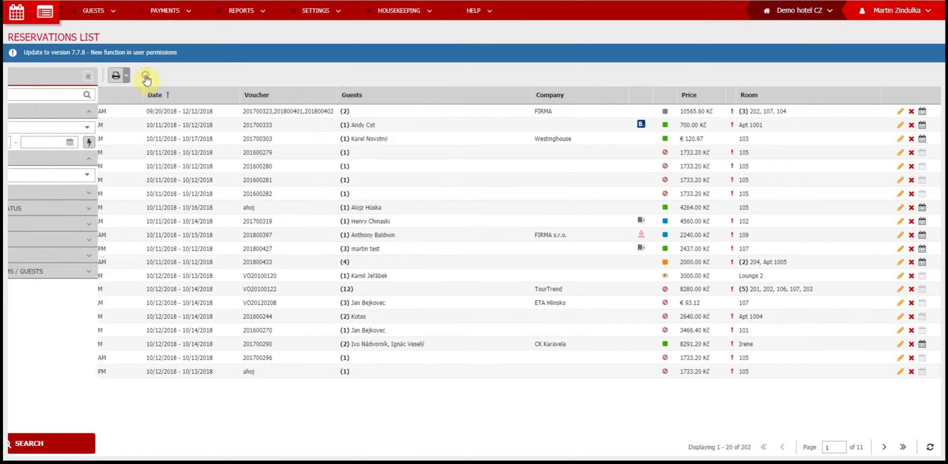
click(16, 78)
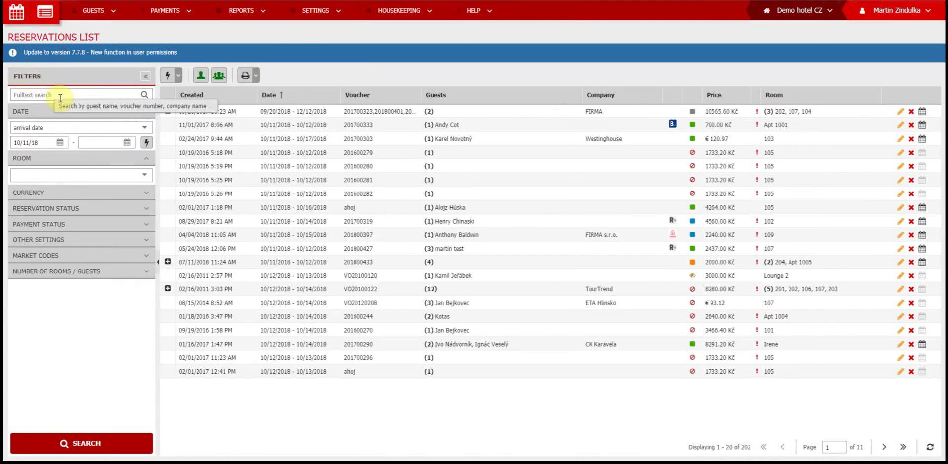
click(146, 129)
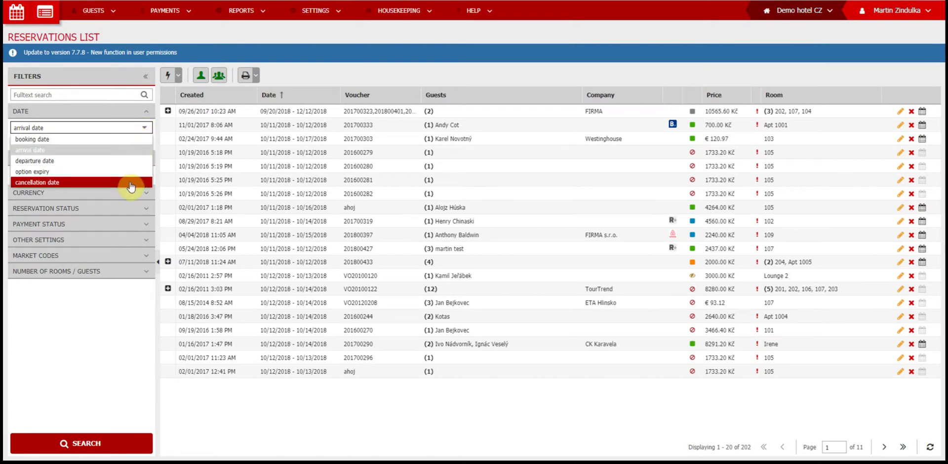
- Filter by departure date over next month (11/01/18–11/30/18) and limit to room 105
click(128, 160)
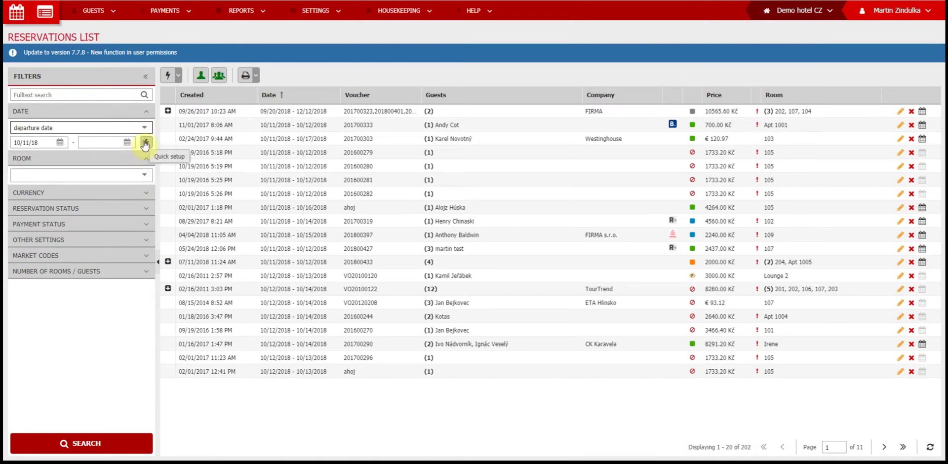
click(145, 143)
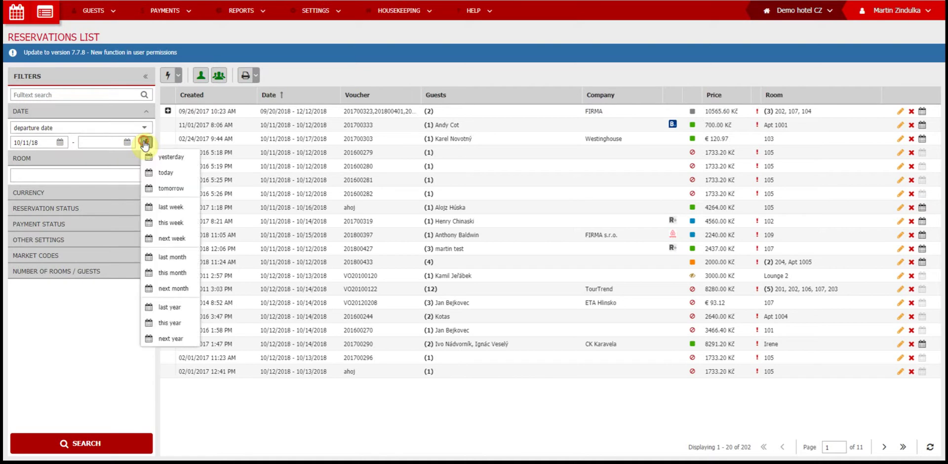
click(164, 290)
click(143, 174)
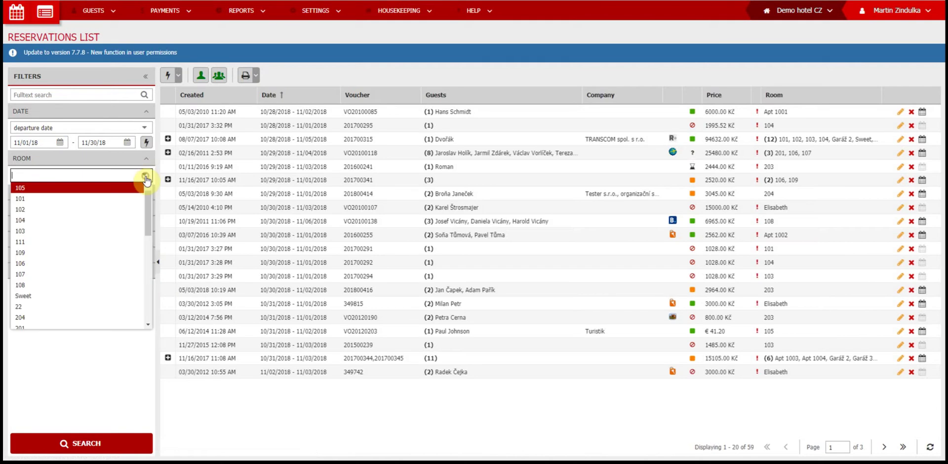
click(120, 220)
click(109, 368)
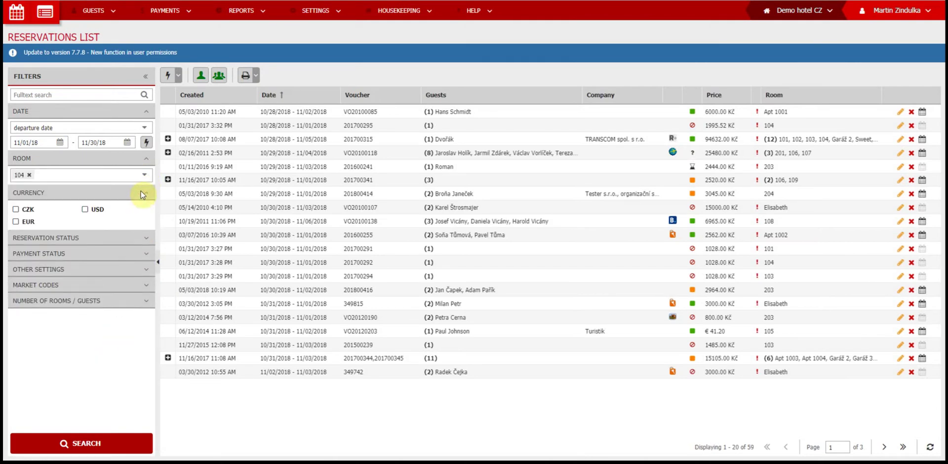
- Expand the reservation status, payment status and rooms/guests filters, then run the search
click(128, 239)
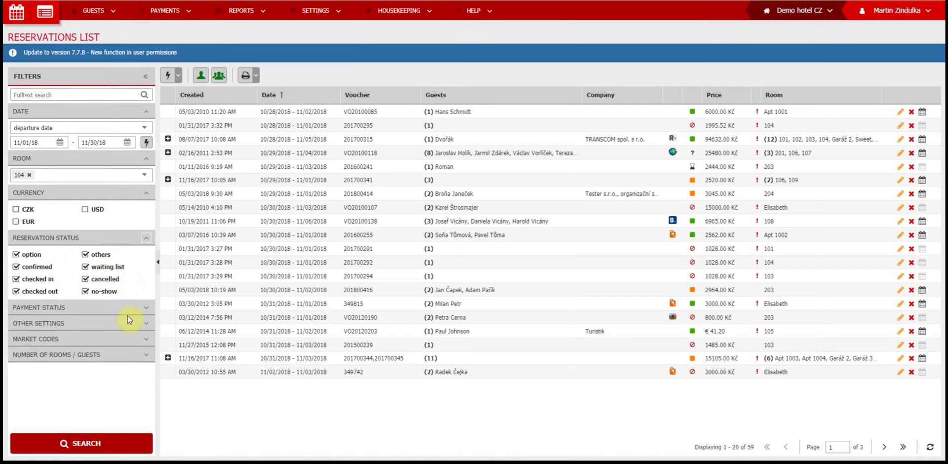
click(127, 305)
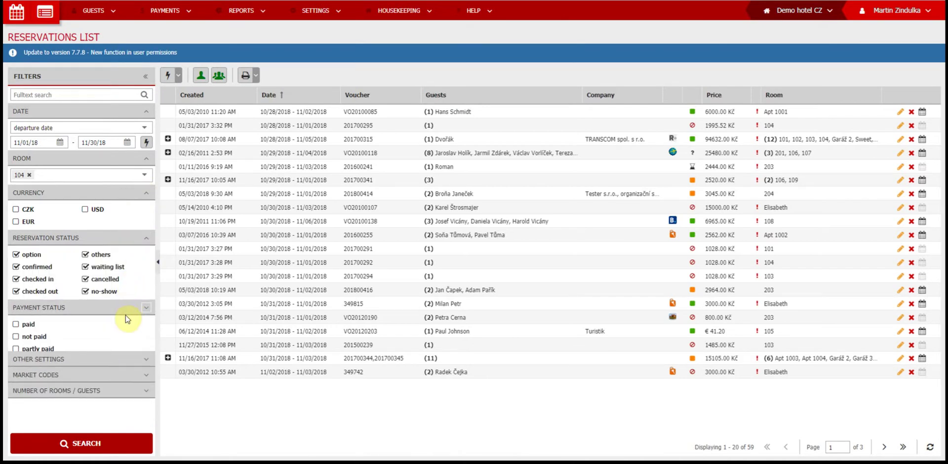
click(119, 395)
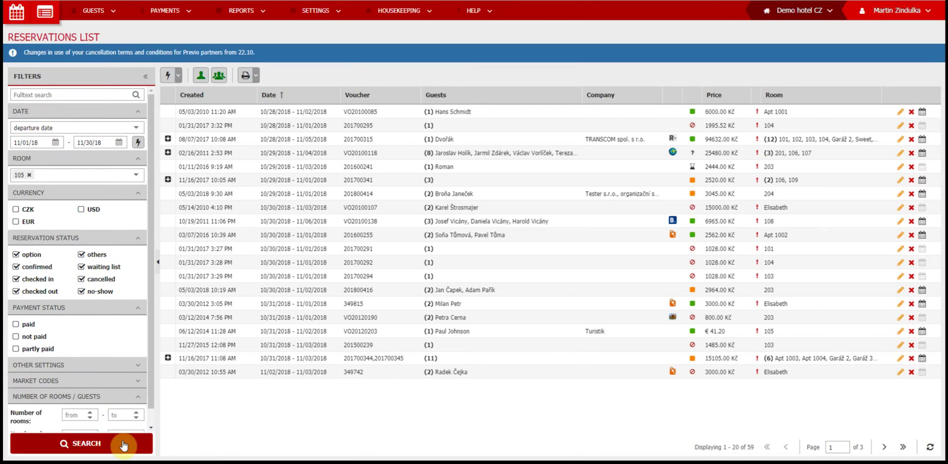
click(123, 445)
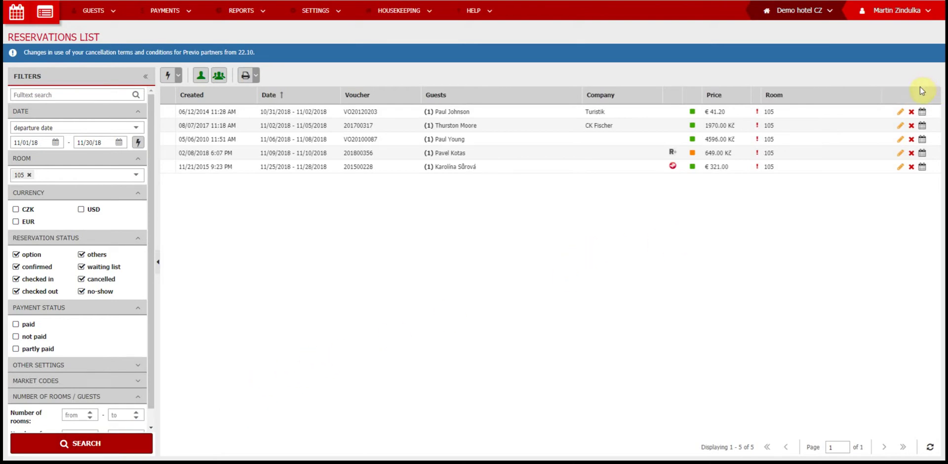
- Show the five room 105 reservations on the calendar, then export the filtered list as PDF
click(921, 114)
click(256, 75)
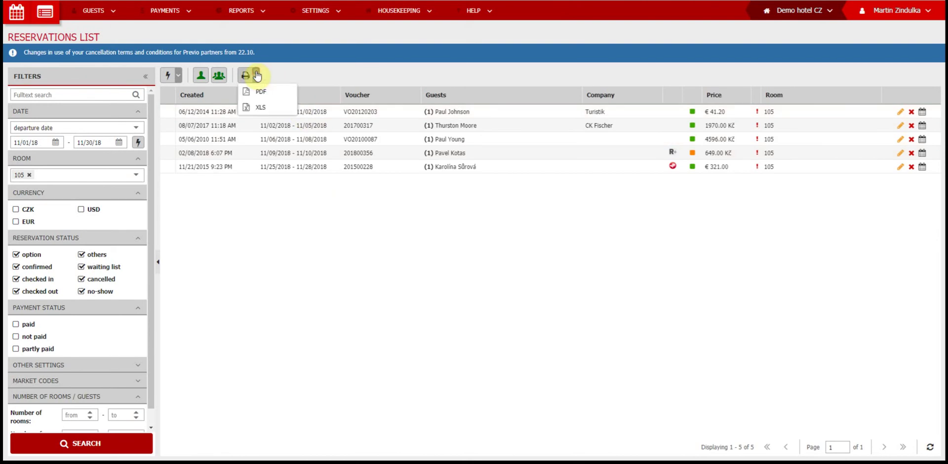
click(273, 100)
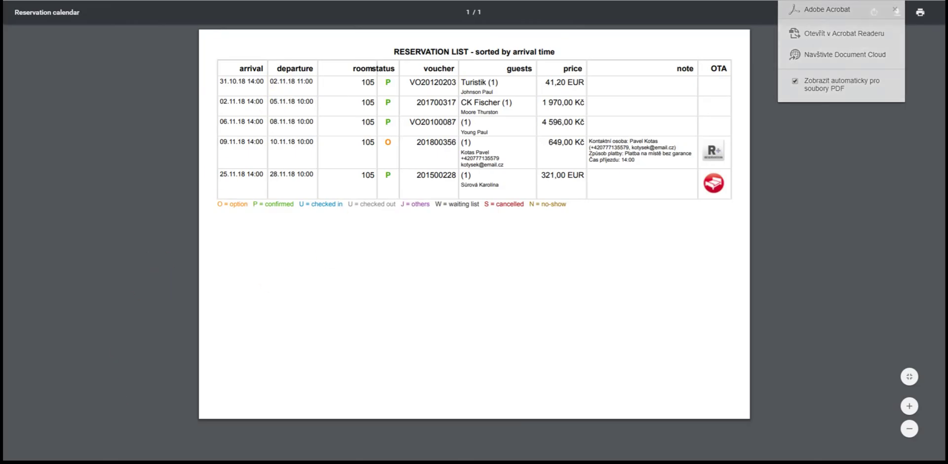